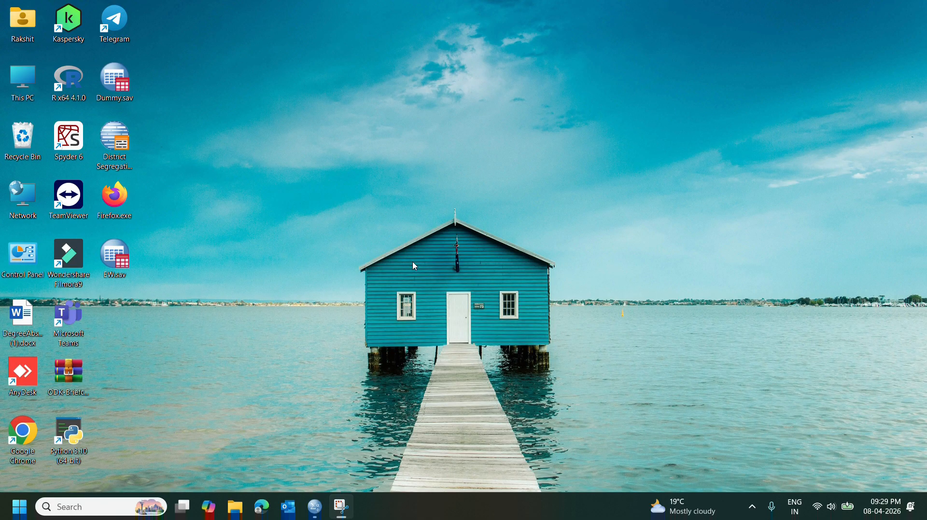
# Open the EW.sav data file and survey its variables from the first column to the last and back
pyautogui.doubleClick(116, 259)
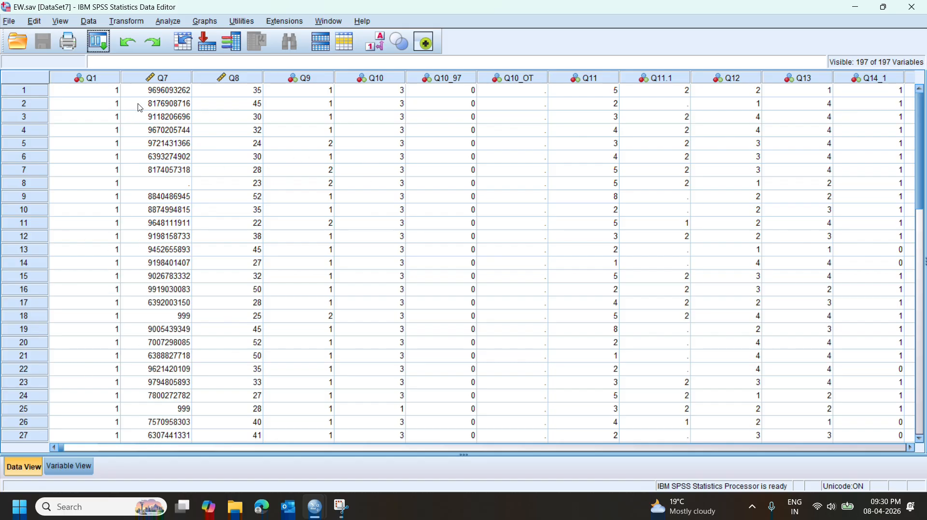
pyautogui.click(91, 80)
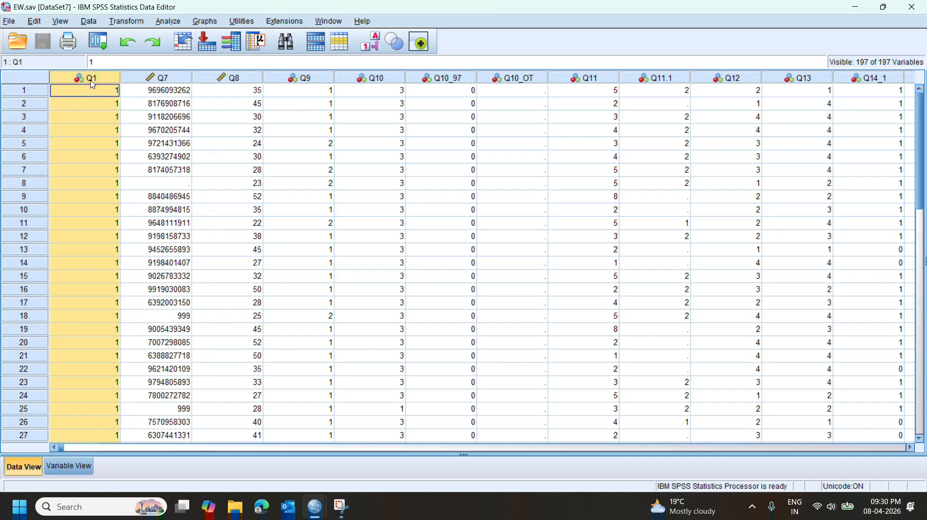
pyautogui.click(156, 81)
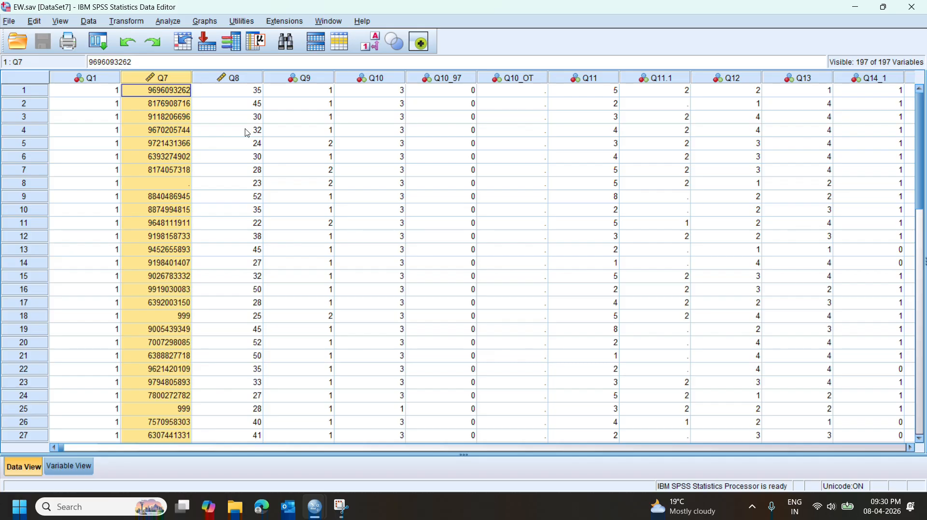
pyautogui.click(225, 78)
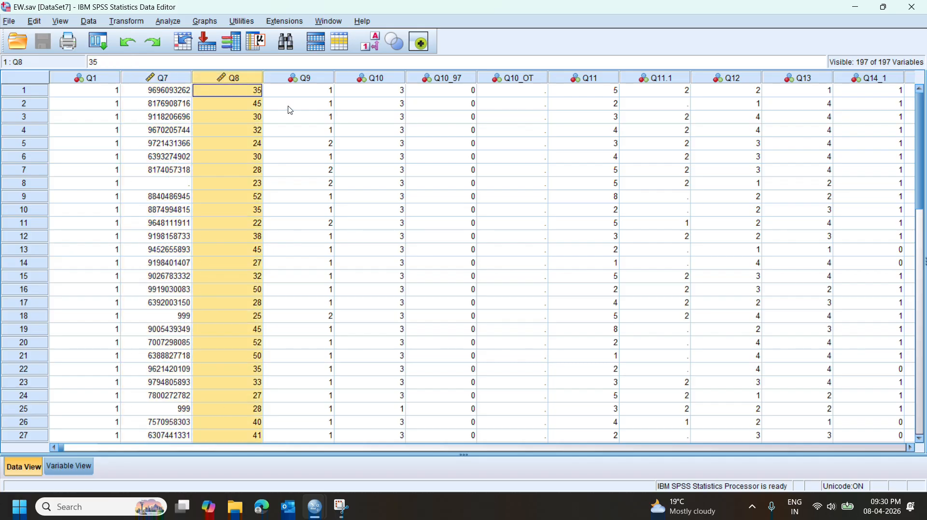
pyautogui.press('Right')
pyautogui.hotkey('ctrl', 'Right')
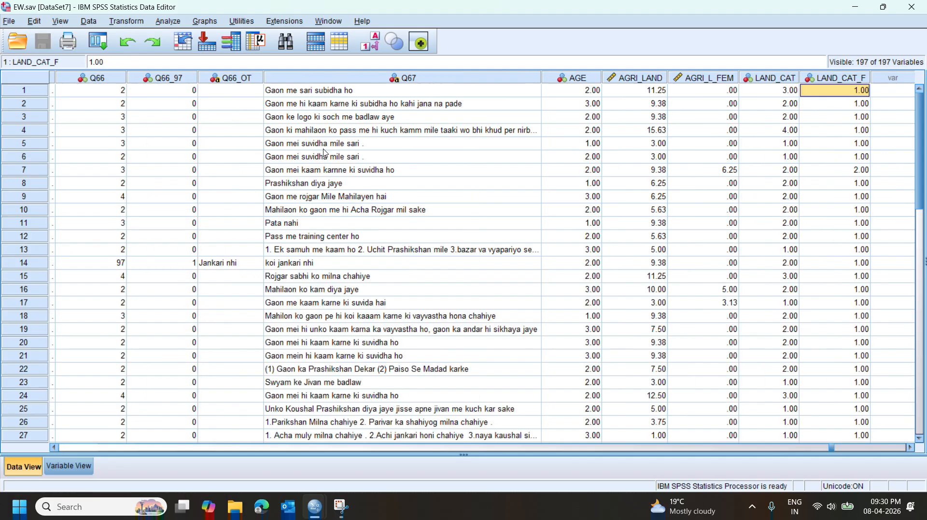
pyautogui.hotkey('ctrl', 'Left')
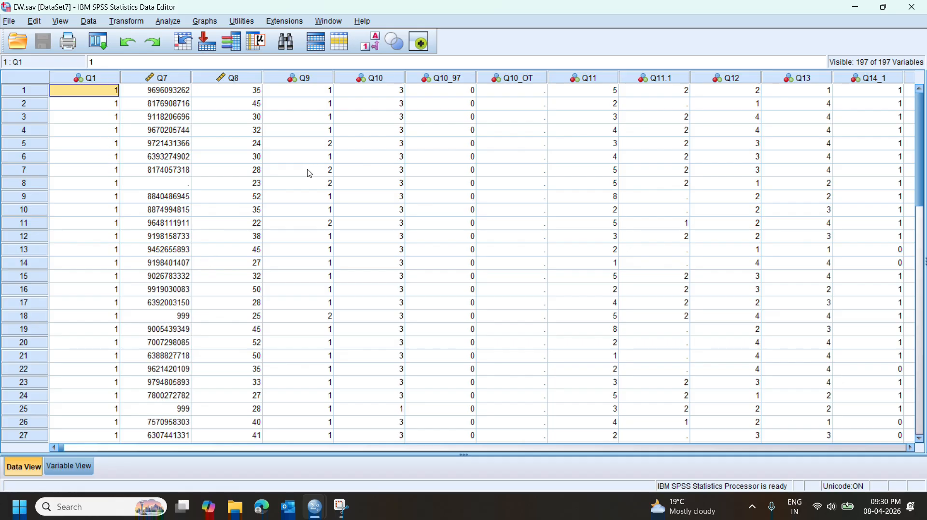
# Examine the coded responses in columns Q8, Q9 and Q10, going down Q10 to case 25
pyautogui.click(307, 97)
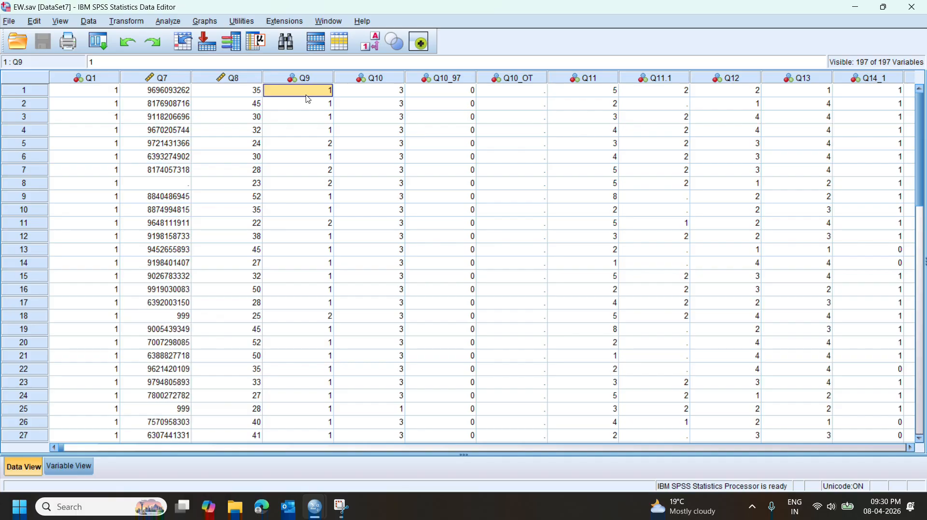
pyautogui.press('Left')
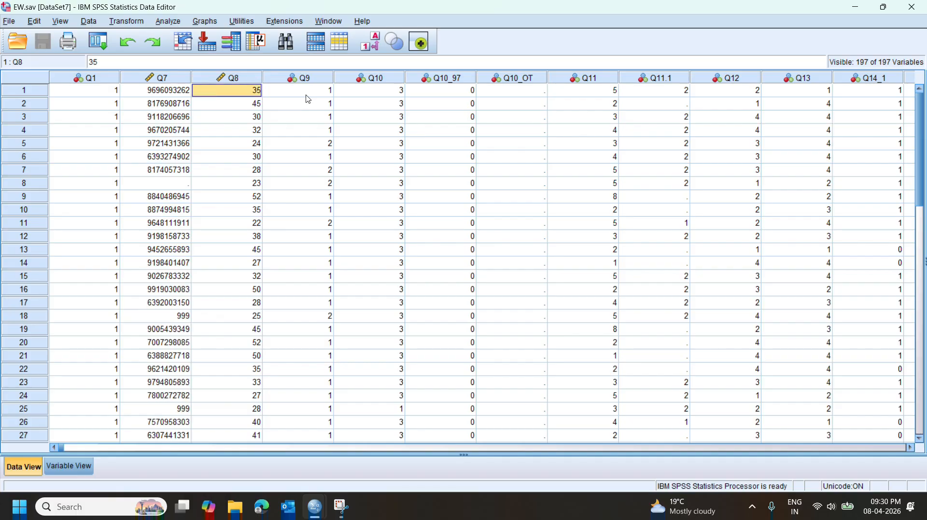
pyautogui.press('Right')
pyautogui.press('Right')
pyautogui.press('Down')
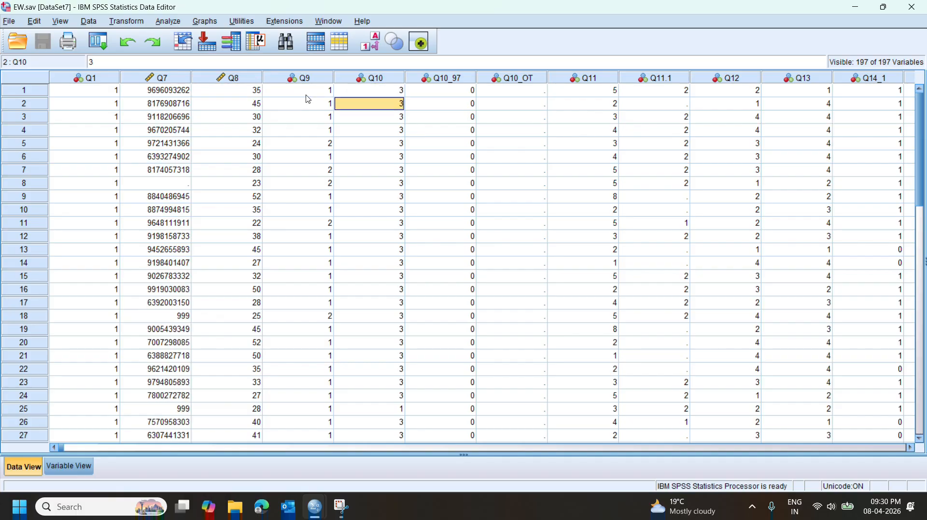
pyautogui.press('Down')
pyautogui.press('Down')
pyautogui.press('Down')
pyautogui.press('Down')
pyautogui.press('Down')
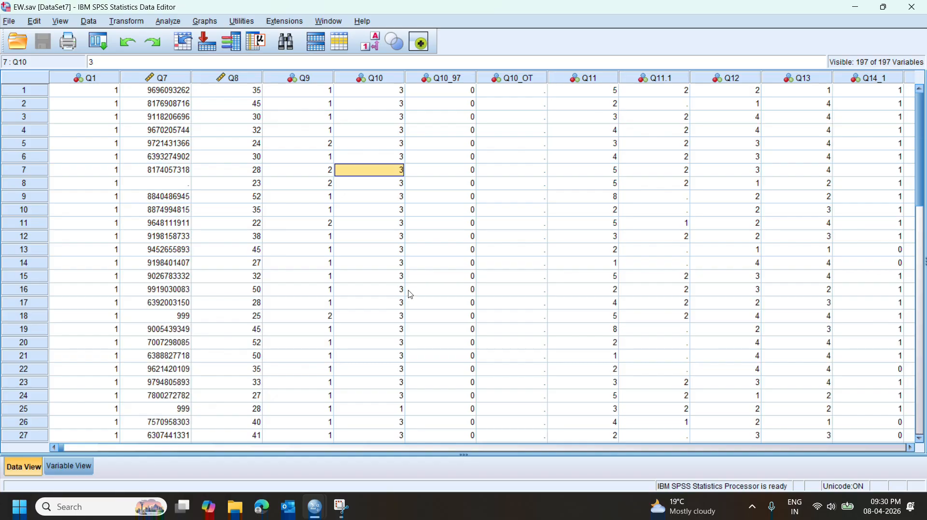
pyautogui.click(374, 408)
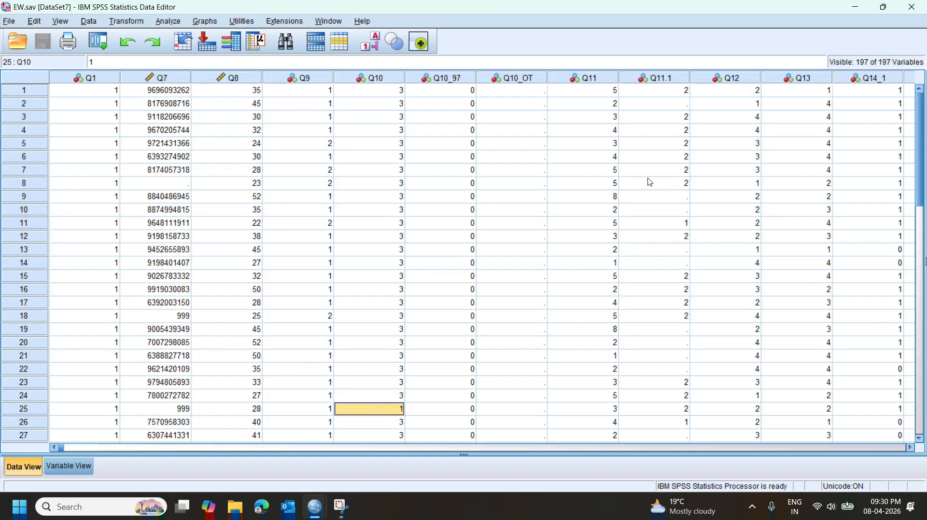
# Check the coded Q11 responses for cases 1, 5 and 12
pyautogui.click(598, 95)
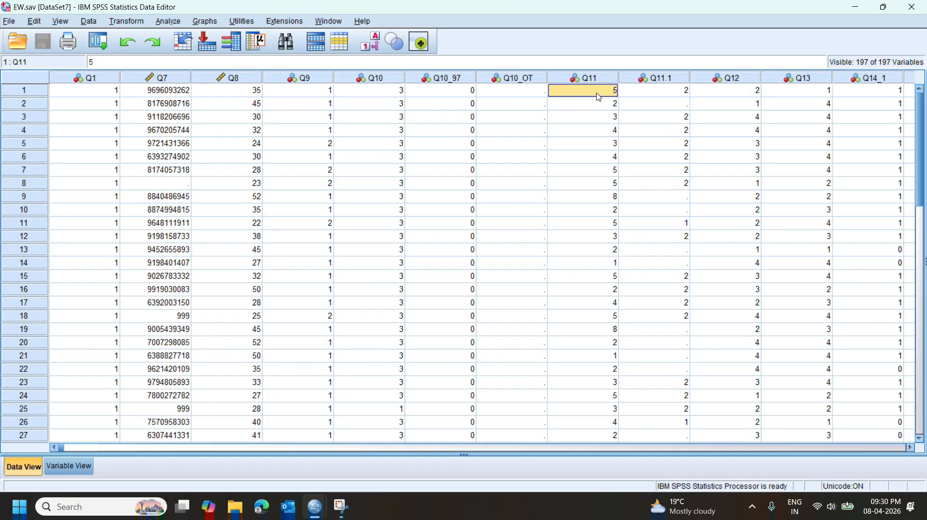
pyautogui.click(592, 143)
pyautogui.click(597, 236)
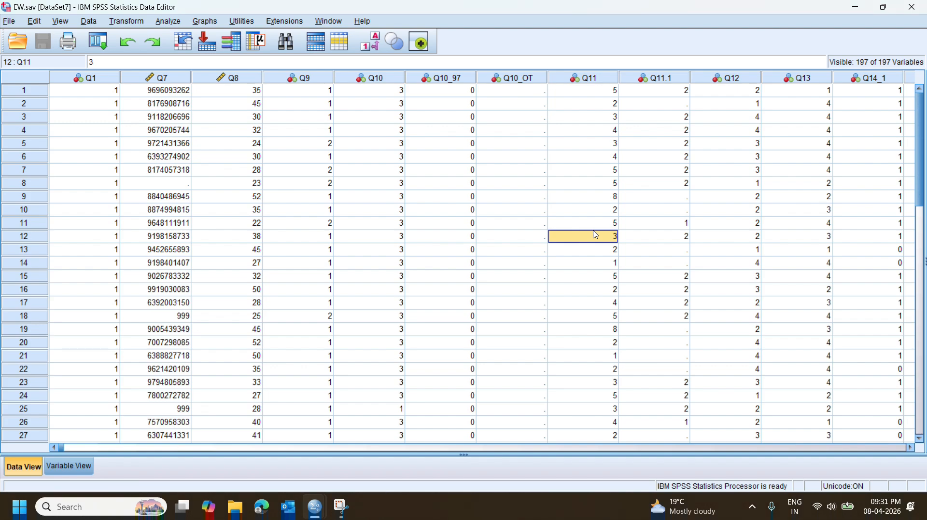
# Show the variable definitions and widen the Label column so the full question texts for Q1 and Q7 can be read
pyautogui.click(57, 474)
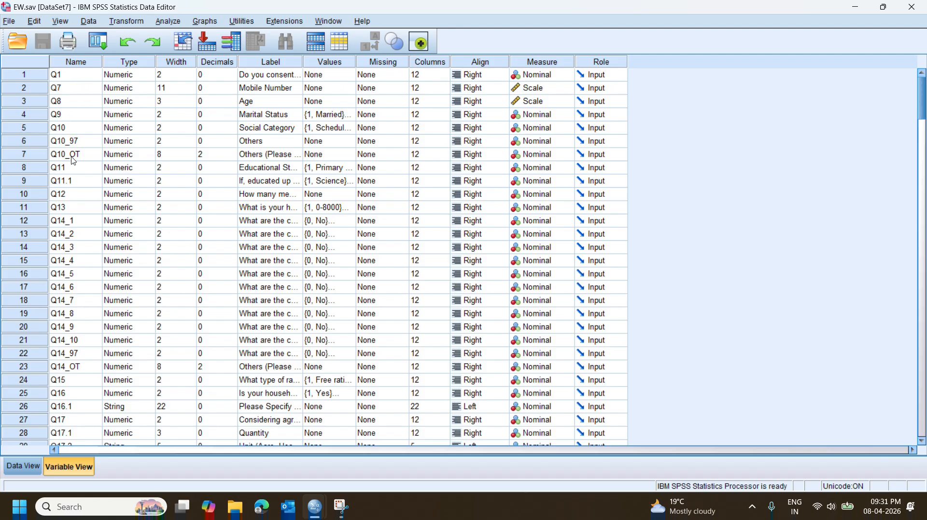
pyautogui.click(264, 77)
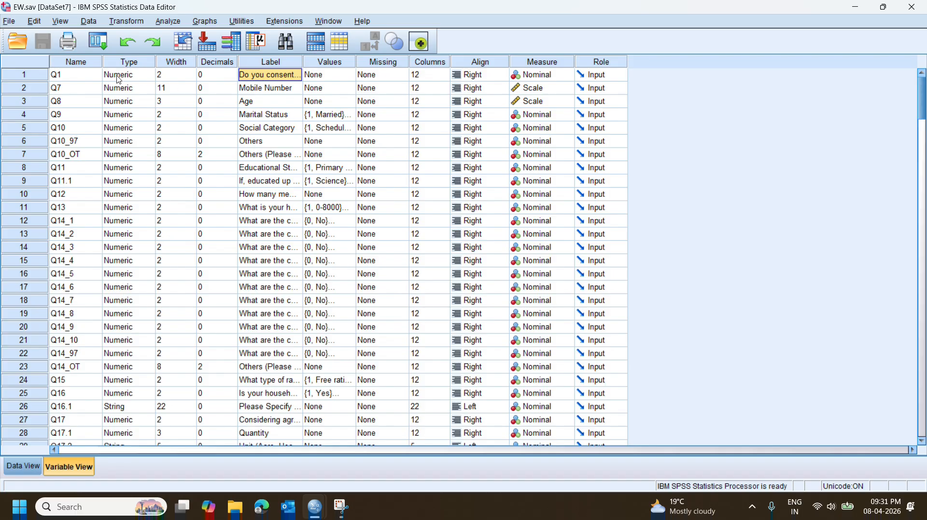
pyautogui.click(85, 77)
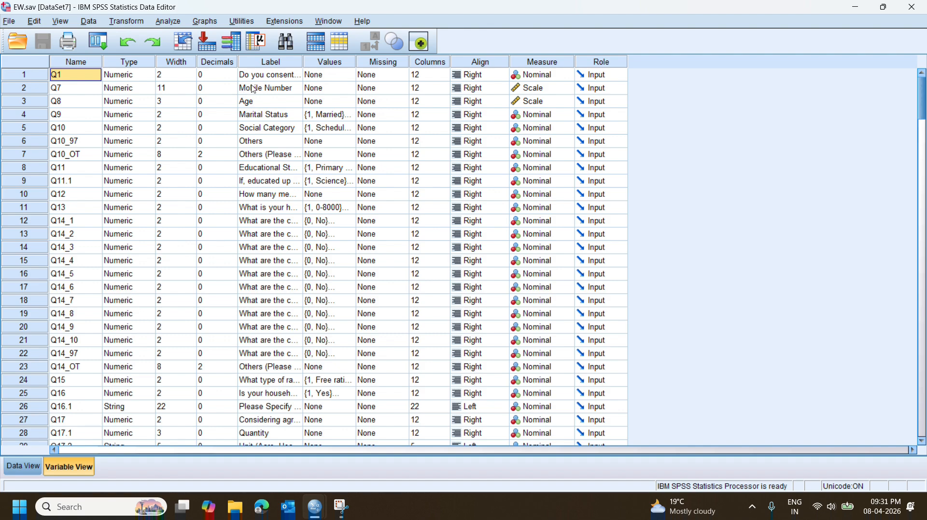
pyautogui.moveTo(366, 64); pyautogui.dragTo(497, 72)
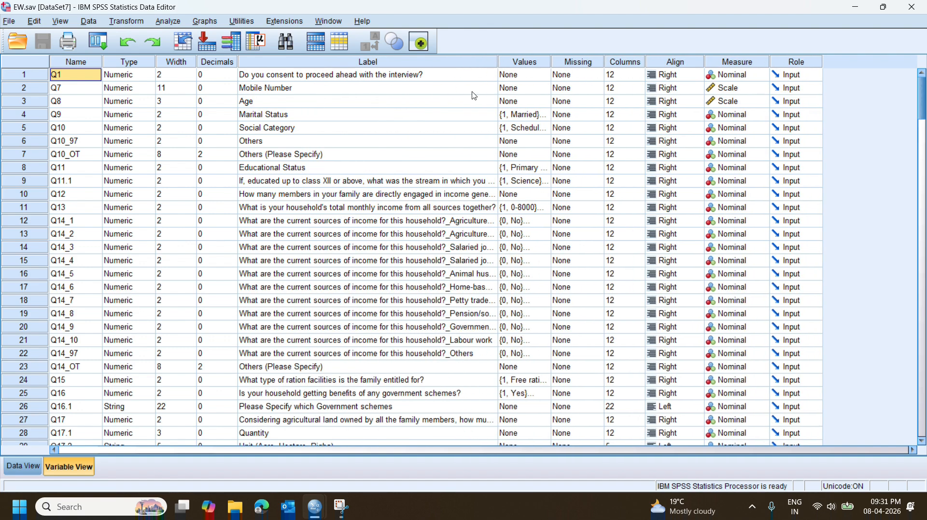
pyautogui.click(418, 76)
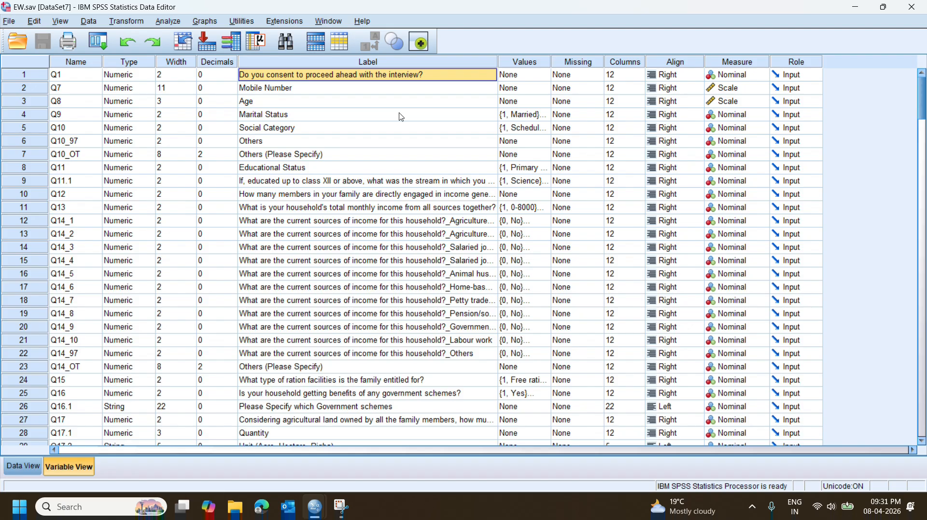
pyautogui.press('Down')
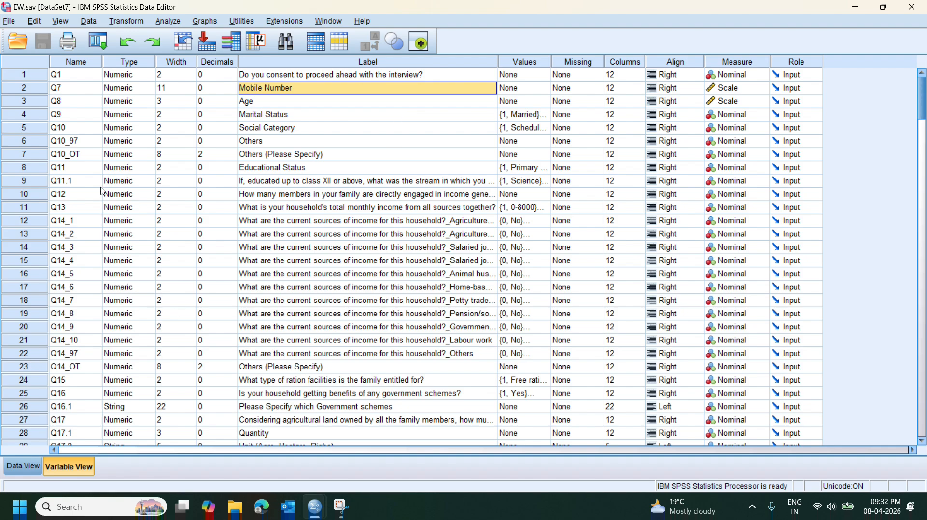
# Return to the data and look across the first case's values from Q8 through Q14_4
pyautogui.click(23, 467)
pyautogui.click(237, 78)
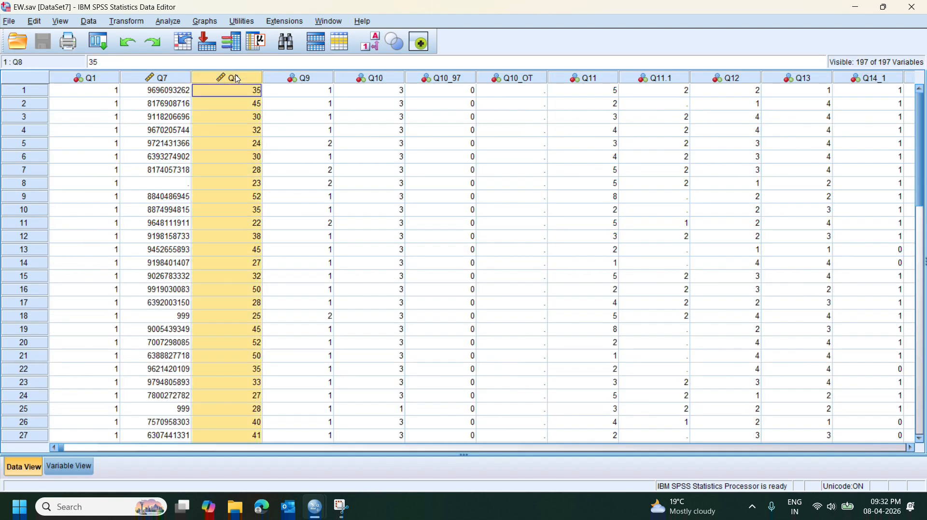
pyautogui.press('Right')
pyautogui.press('Right')
pyautogui.press('Right')
pyautogui.press('Right')
pyautogui.press('Right')
pyautogui.press('Right')
pyautogui.press('Right')
pyautogui.press('Right')
pyautogui.press('Right')
pyautogui.press('Right')
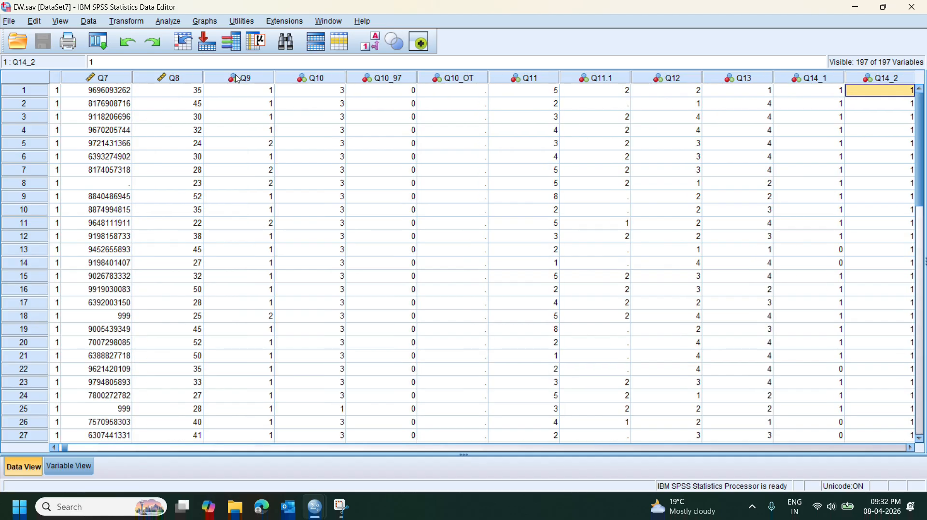
pyautogui.press('Right')
pyautogui.press('Right')
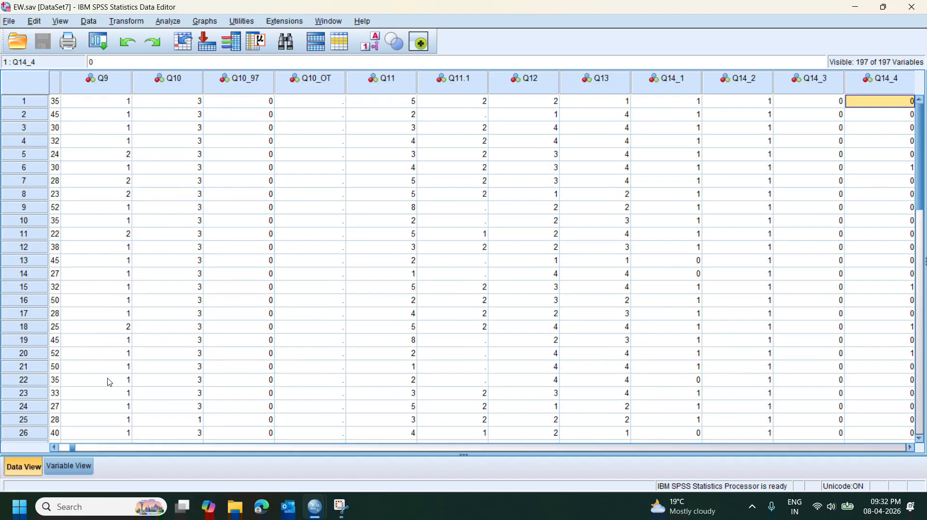
# Browse the list of variable definitions, then check the name and width of Q16.1 and the value labels entry of Q1
pyautogui.click(69, 466)
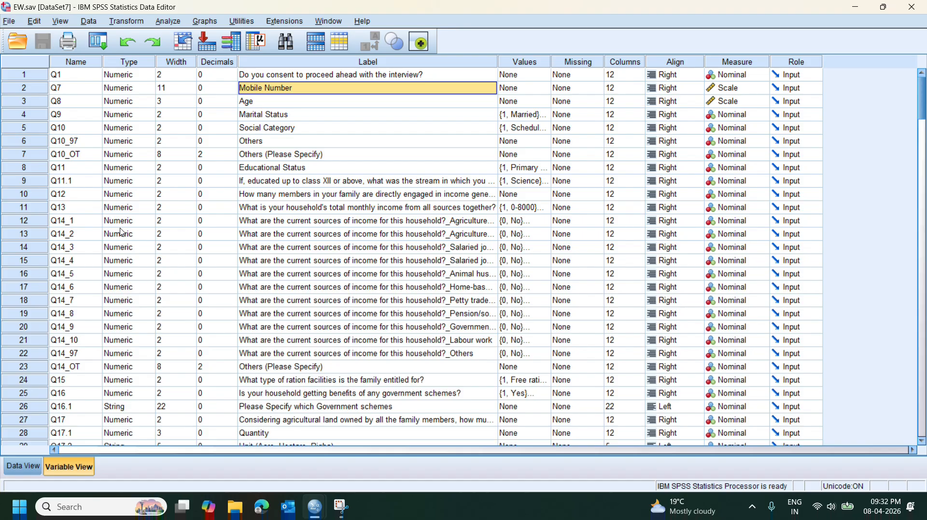
pyautogui.scroll(-20, 139, 359)
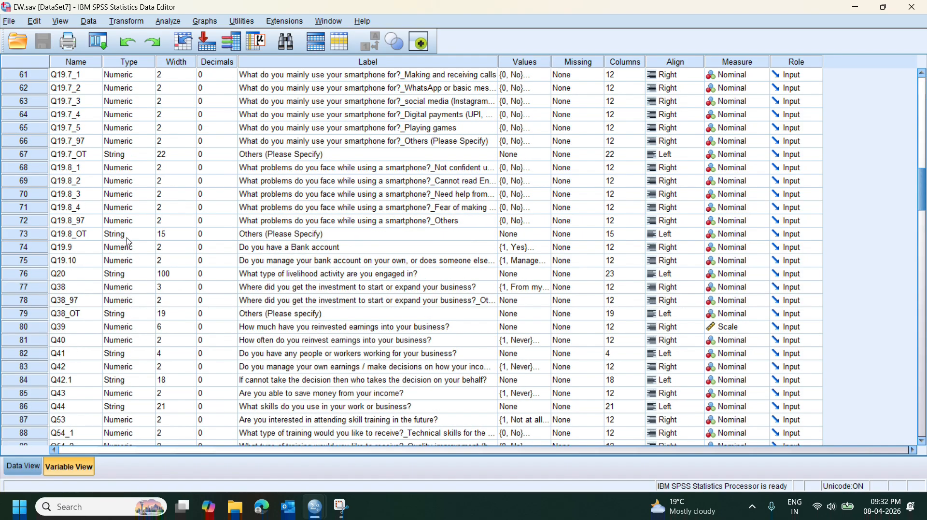
pyautogui.scroll(10, 128, 263)
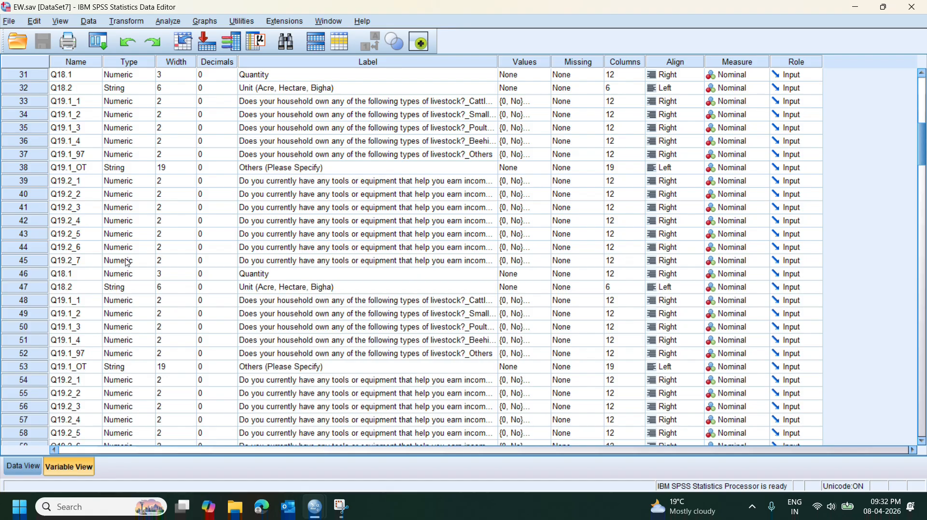
pyautogui.scroll(10, 128, 262)
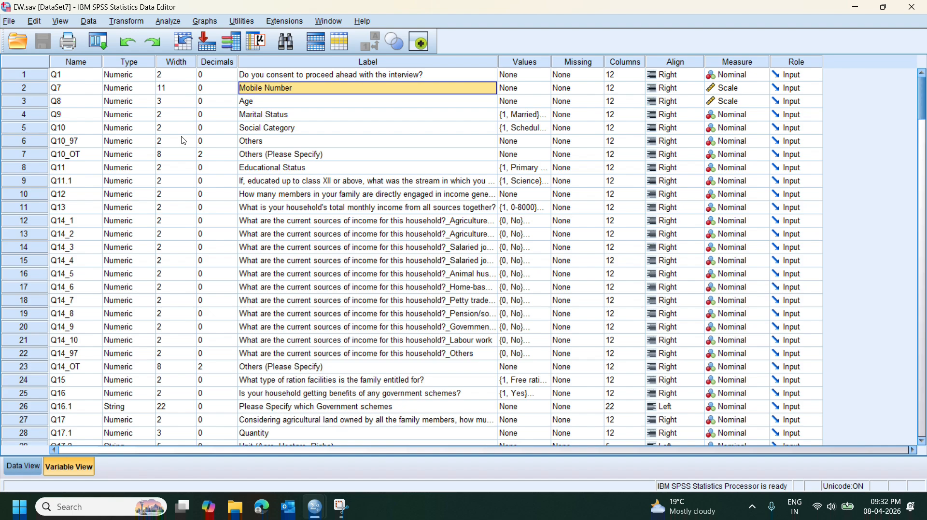
pyautogui.click(82, 408)
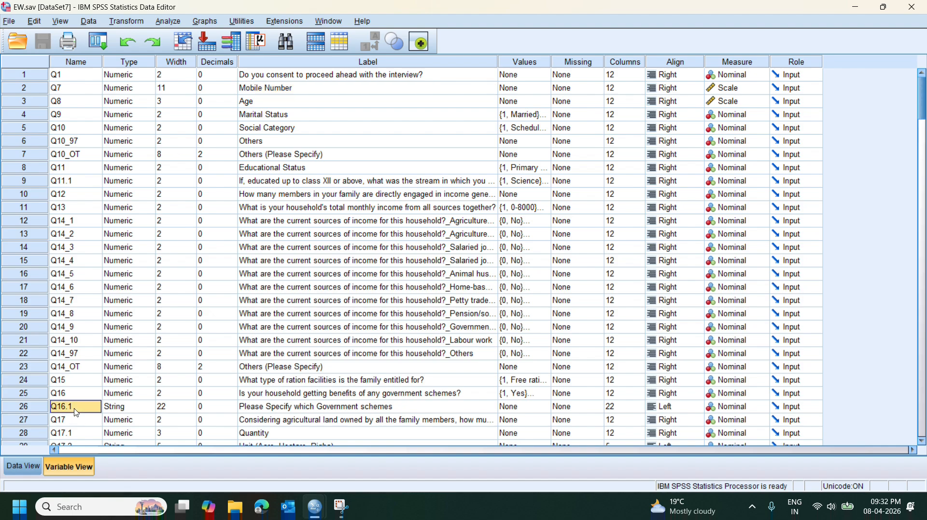
pyautogui.click(182, 408)
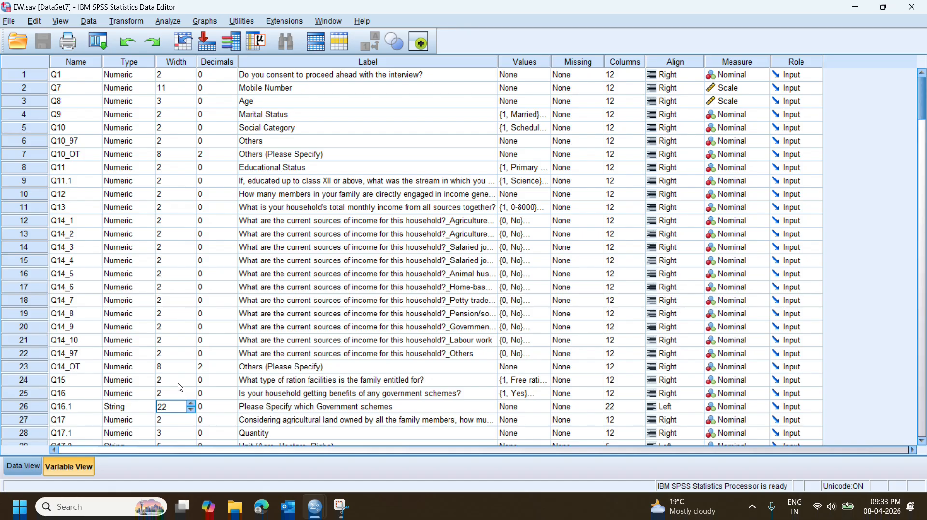
pyautogui.click(520, 77)
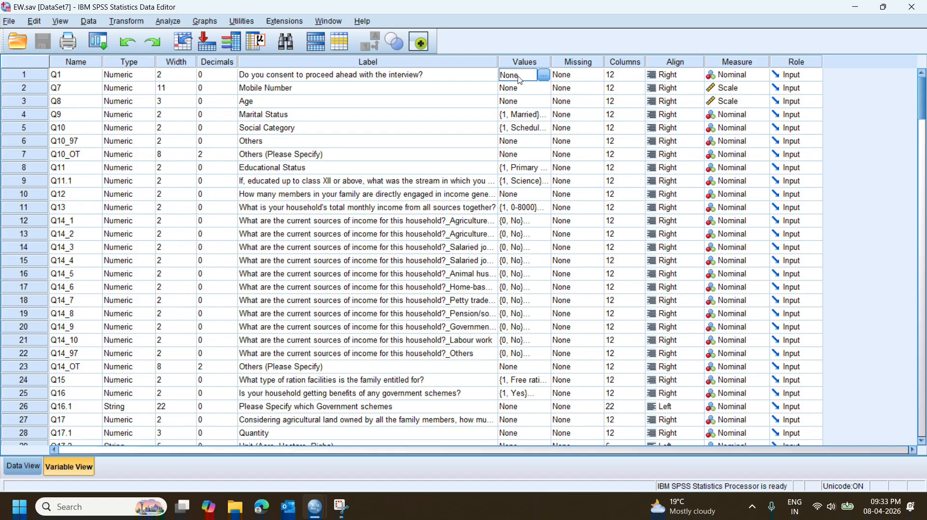
# Go back to the case data, look across case 5 from Q1 to Q11, and select the whole Q11 column
pyautogui.click(15, 477)
pyautogui.click(247, 155)
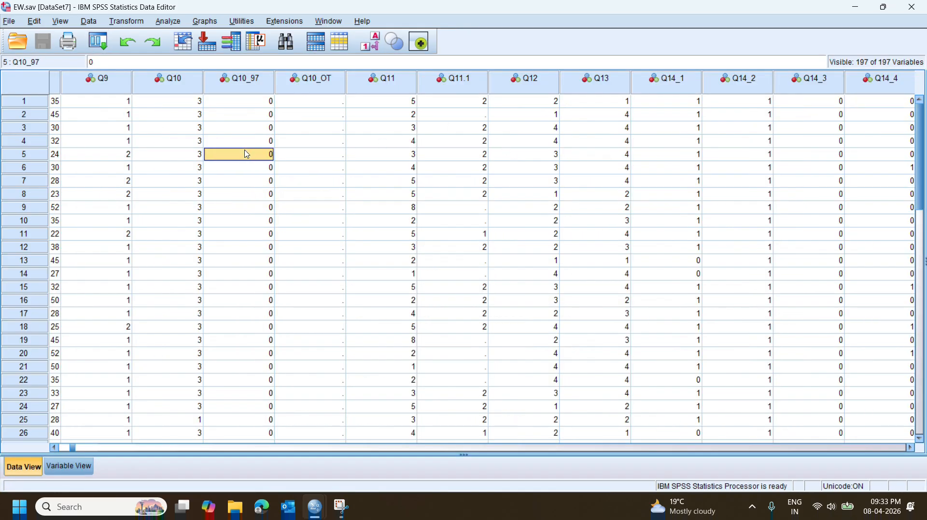
pyautogui.hotkey('ctrl', 'Left')
pyautogui.press('Right')
pyautogui.press('Right')
pyautogui.press('Right')
pyautogui.press('Right')
pyautogui.press('Right')
pyautogui.press('Right')
pyautogui.press('Right')
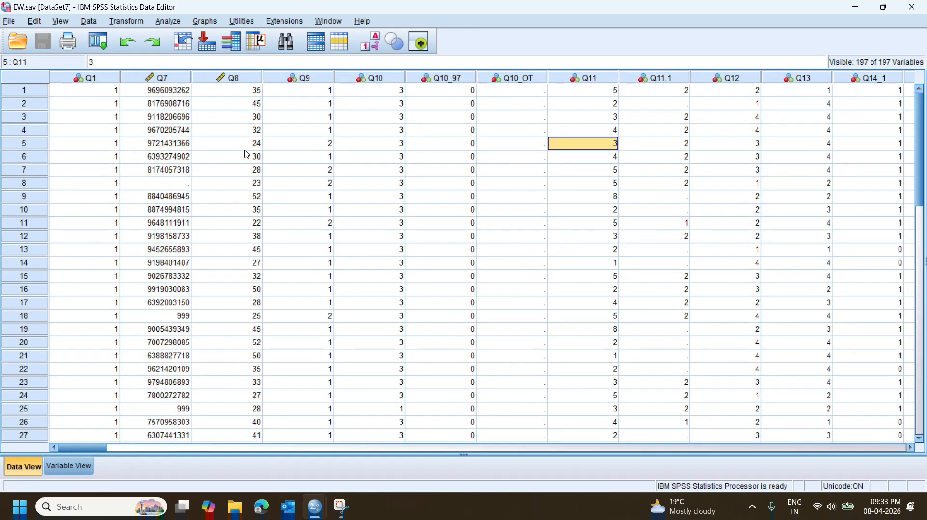
pyautogui.press('Right')
pyautogui.press('Left')
pyautogui.click(589, 79)
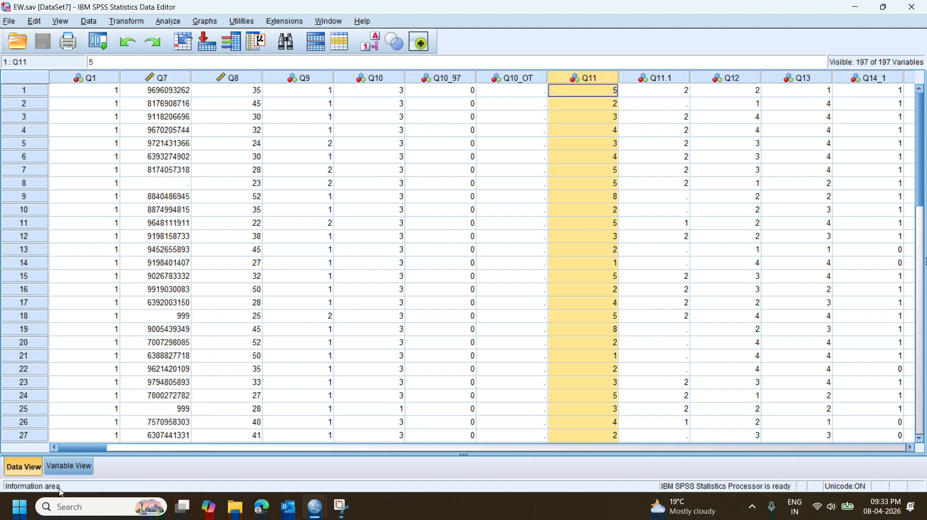
# In the variable definitions, widen the Values column and open the value labels of Q11, Educational Status
pyautogui.click(68, 467)
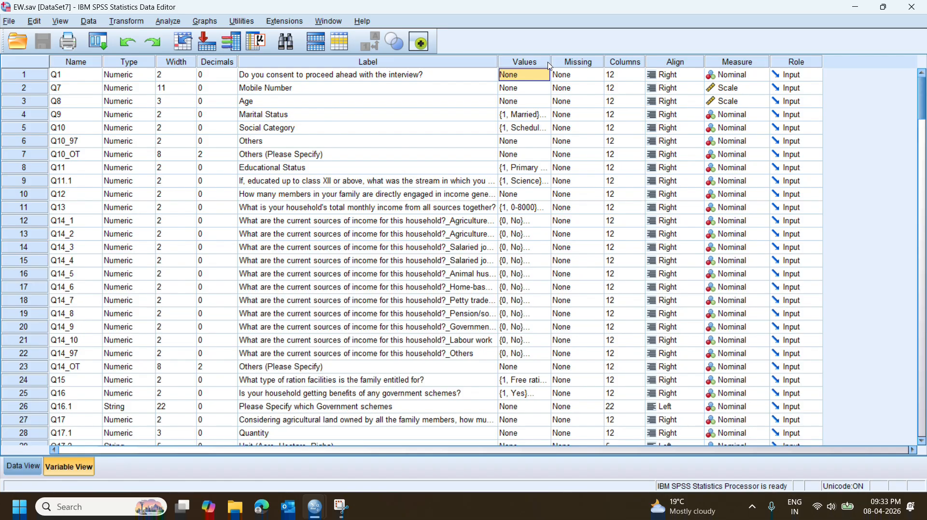
pyautogui.moveTo(552, 64); pyautogui.dragTo(696, 67)
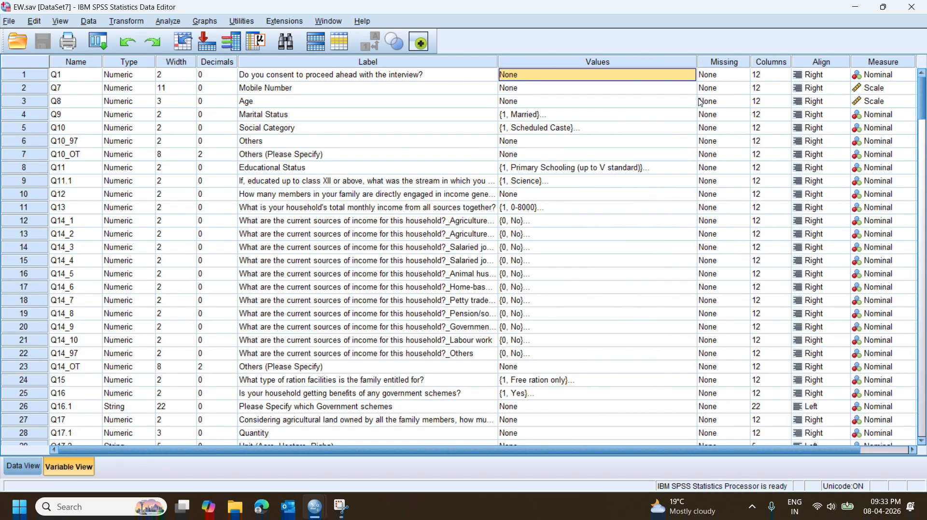
pyautogui.doubleClick(688, 171)
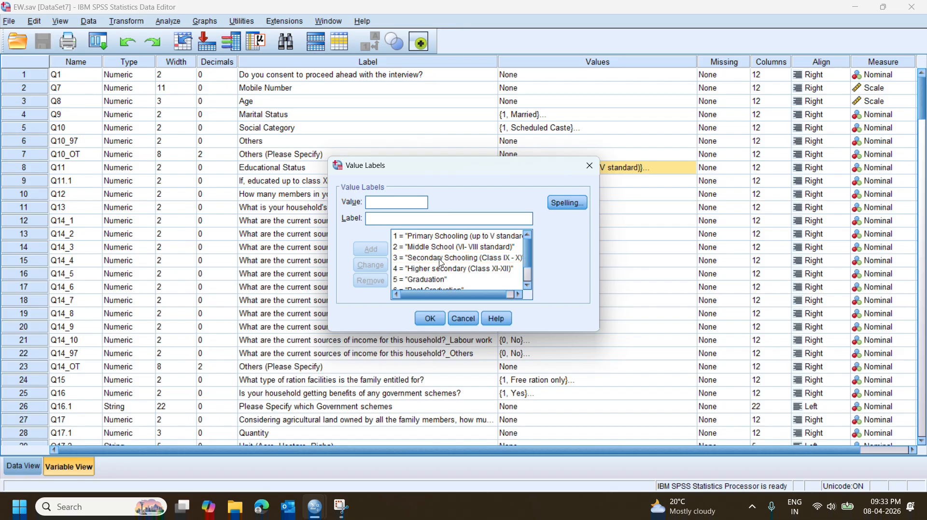
# Review the remaining value labels of Q11, accept the dialog and return to the case data
pyautogui.scroll(-1, 441, 263)
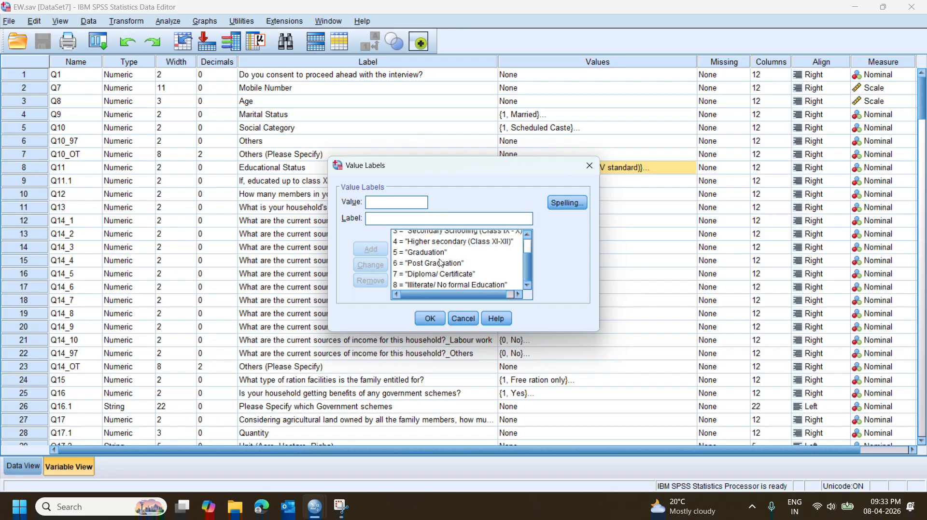
pyautogui.click(429, 319)
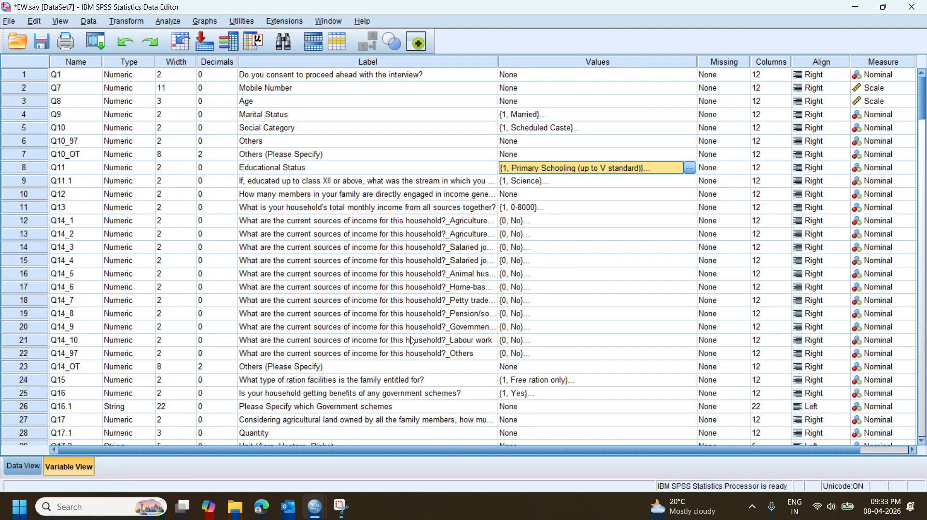
pyautogui.click(26, 472)
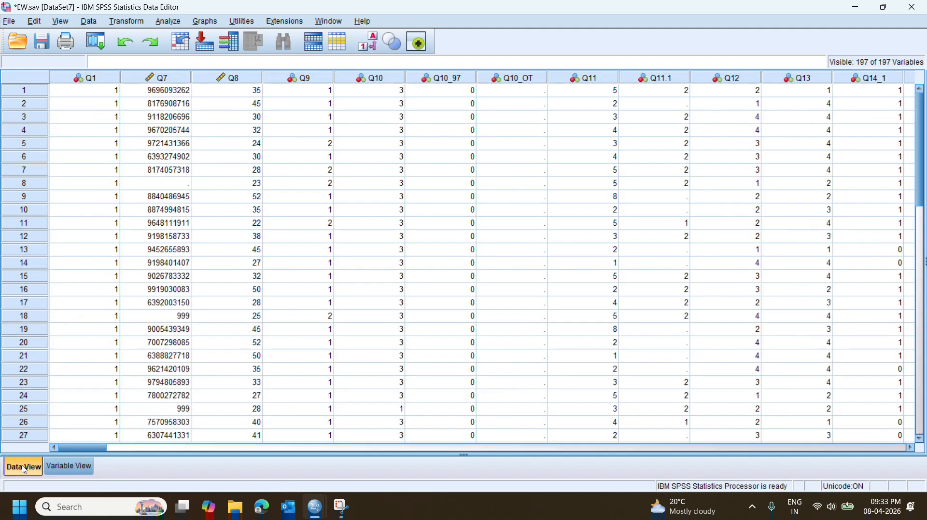
# Show value labels instead of codes in the case data, toggling to compare both, and widen the Q11 column to fit its labels
pyautogui.click(375, 42)
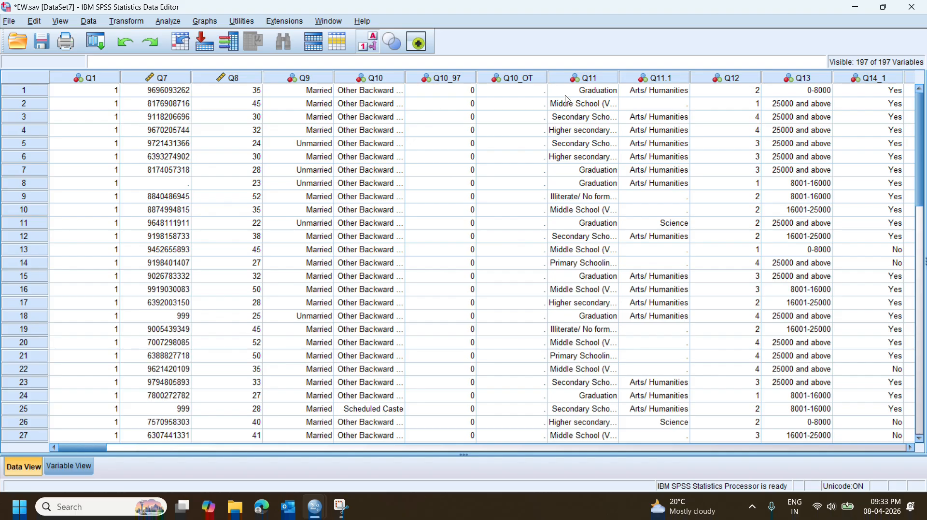
pyautogui.click(372, 51)
pyautogui.click(372, 50)
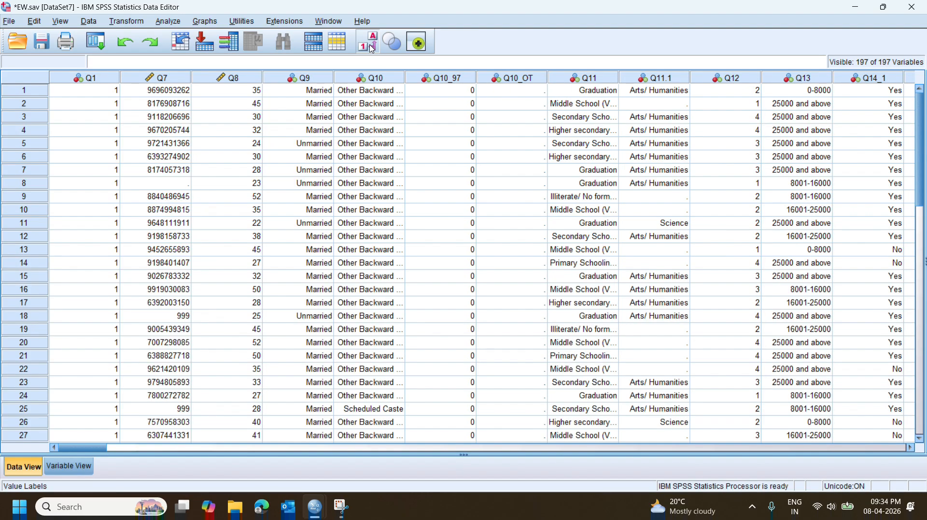
pyautogui.moveTo(619, 74); pyautogui.dragTo(684, 104)
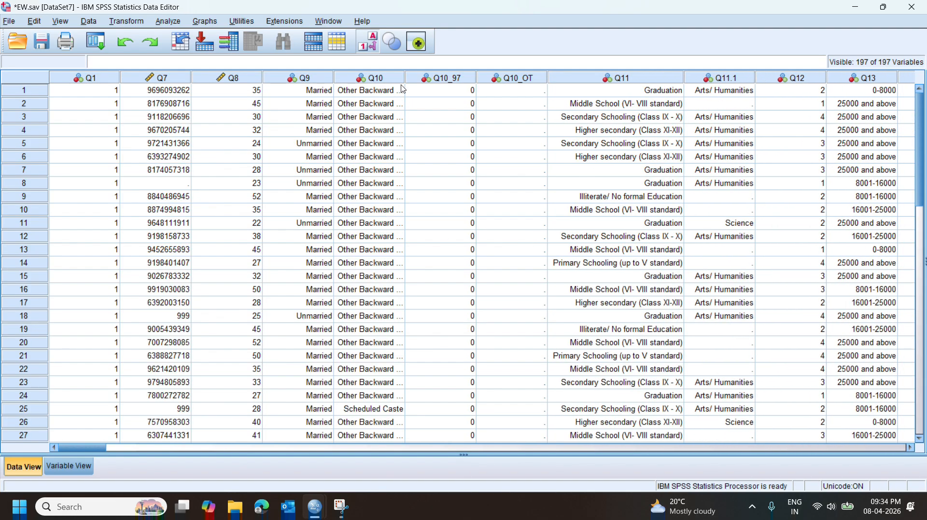
pyautogui.click(370, 50)
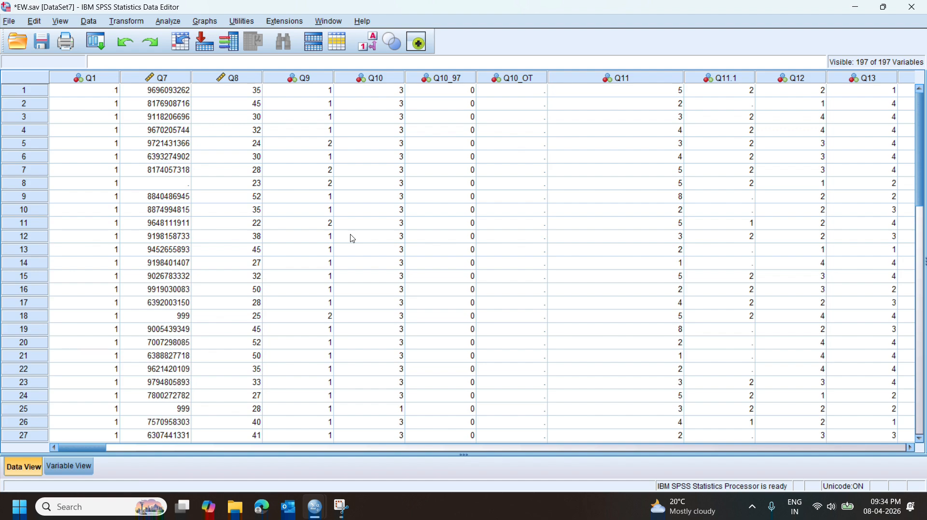
# Check the codes behind the Q11 labels for cases 1 and 2 and for cases 6 through 12
pyautogui.click(627, 96)
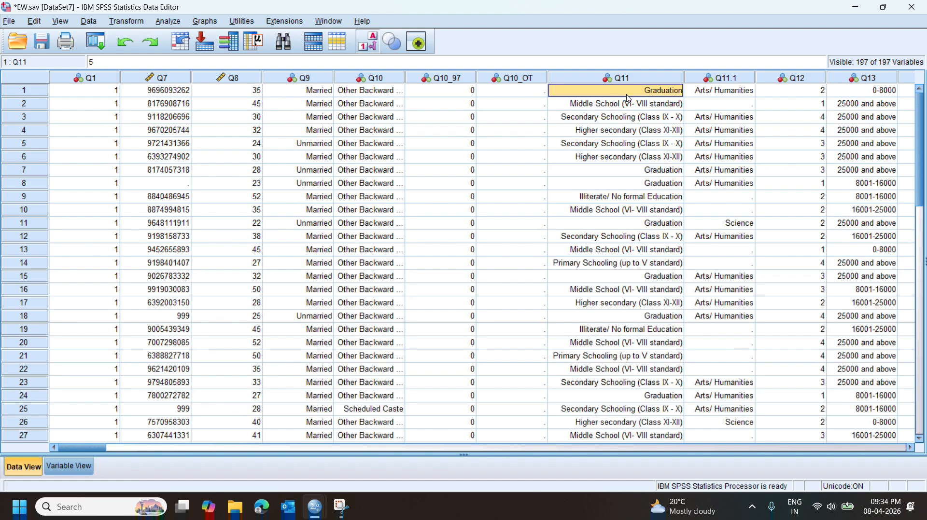
pyautogui.press('Down')
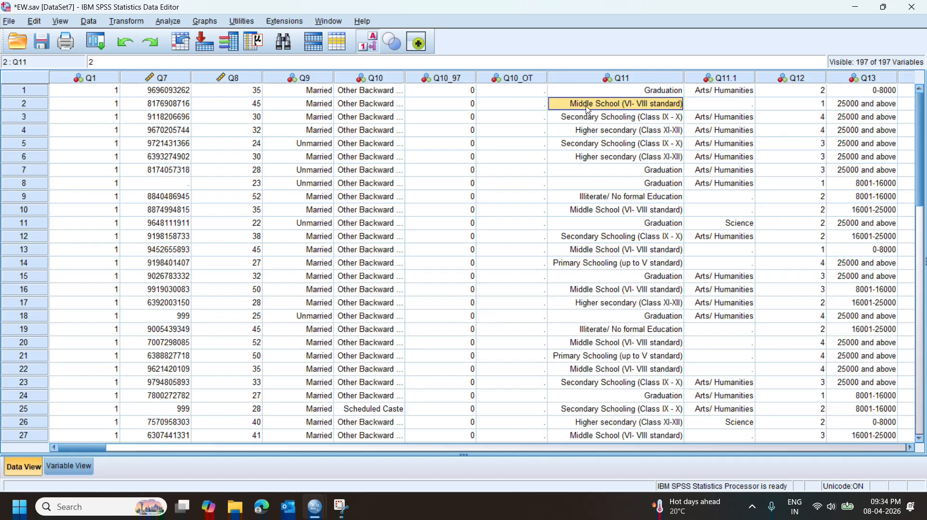
pyautogui.click(113, 62)
pyautogui.doubleClick(113, 62)
pyautogui.click(582, 158)
pyautogui.press('Down')
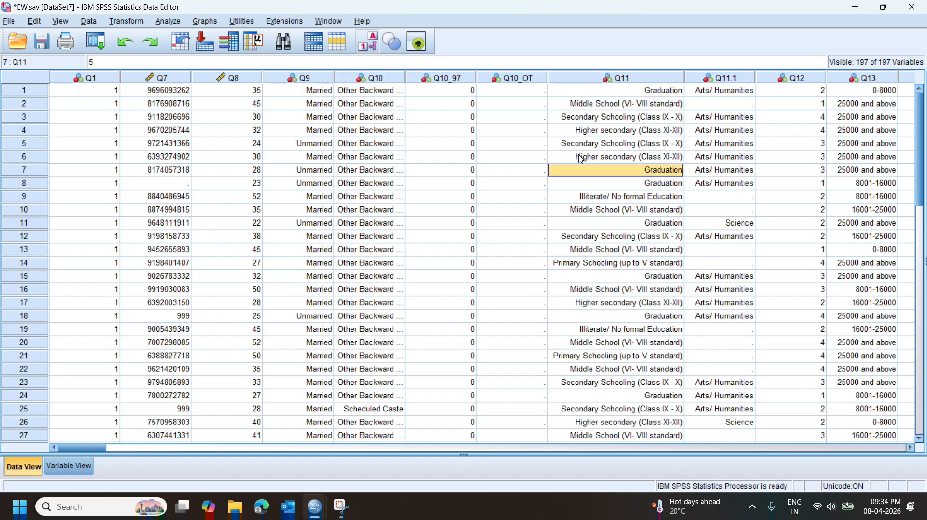
pyautogui.press('Down')
pyautogui.press('Down')
pyautogui.press('Down')
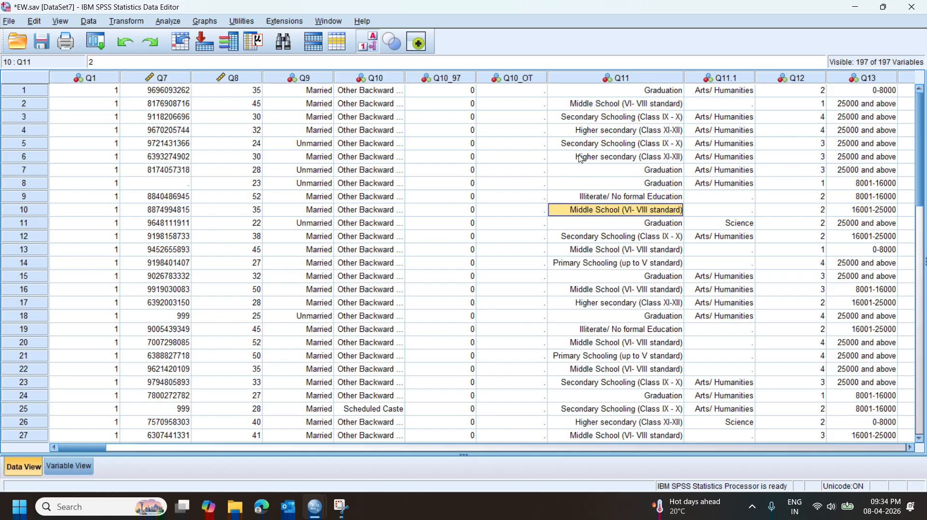
pyautogui.press('Down')
pyautogui.press('Down')
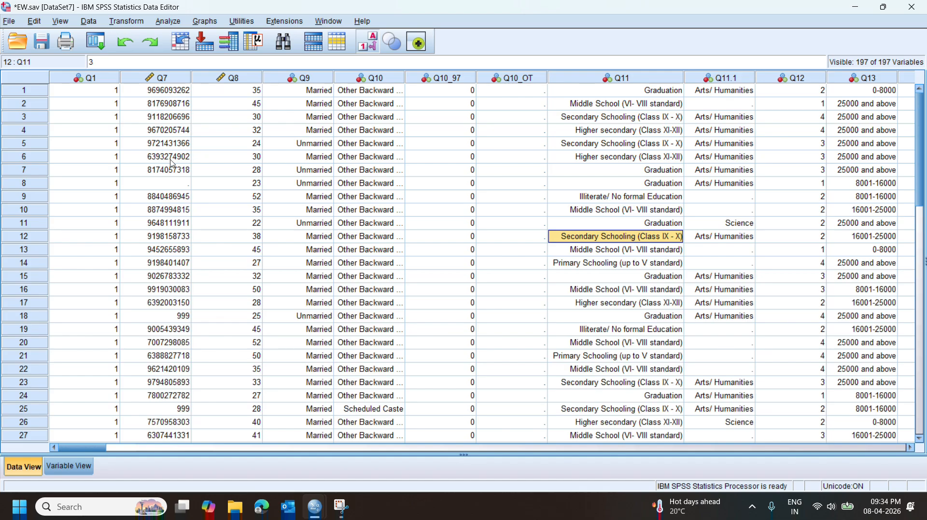
# Inspect the Q7 entries of cases 8 and 18
pyautogui.click(170, 186)
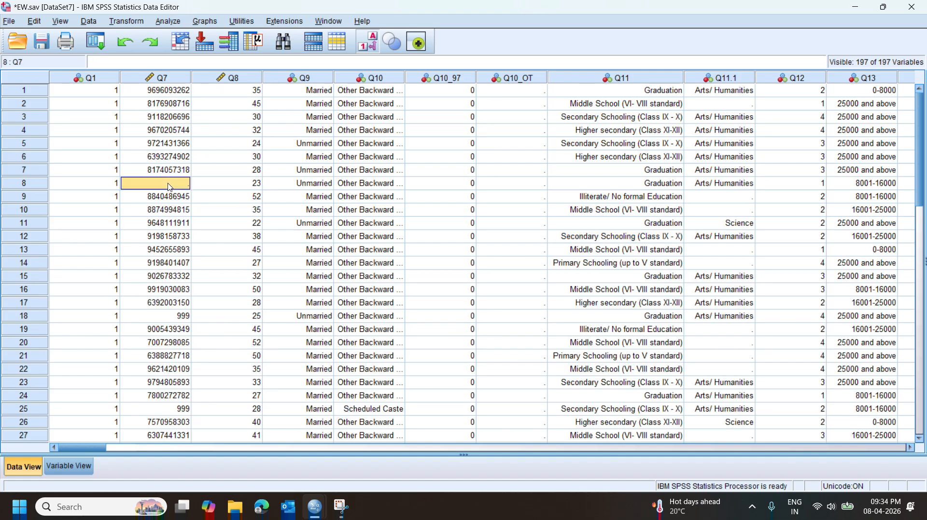
pyautogui.click(173, 319)
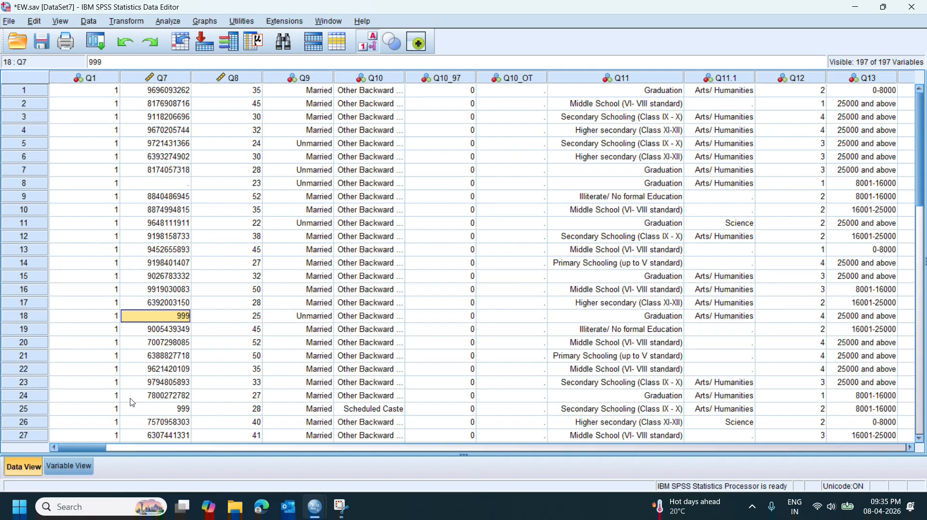
# In the variable definitions, narrow the Align and Label columns and view the measurement level options of Q9
pyautogui.click(73, 466)
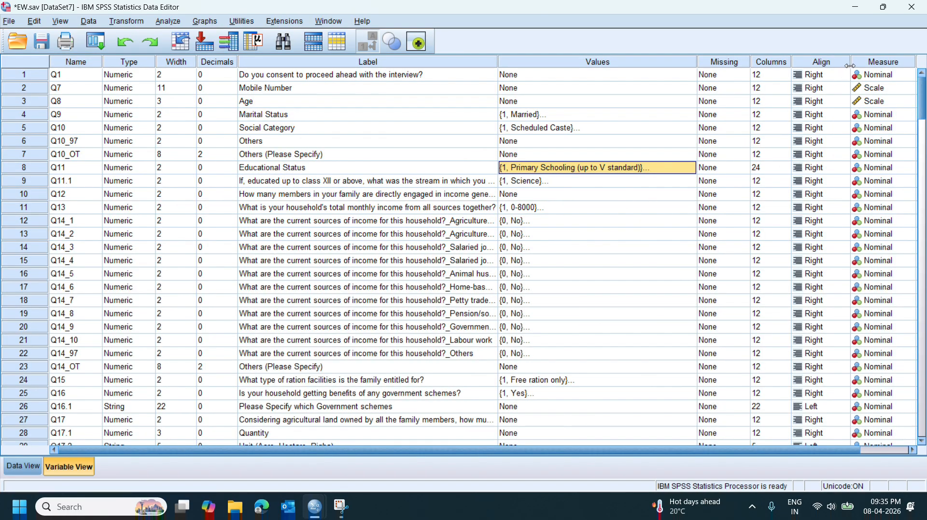
pyautogui.moveTo(851, 62); pyautogui.dragTo(801, 62)
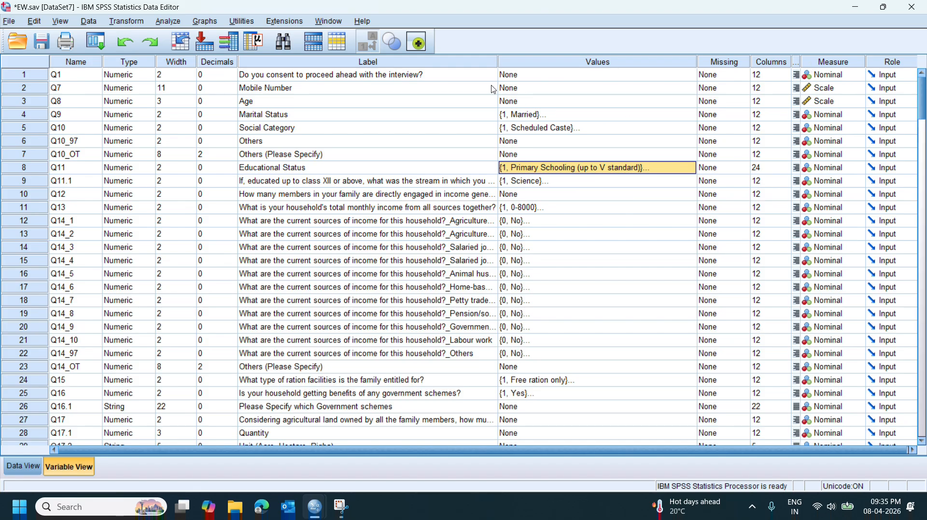
pyautogui.moveTo(498, 62); pyautogui.dragTo(322, 62)
pyautogui.moveTo(274, 99); pyautogui.dragTo(254, 99)
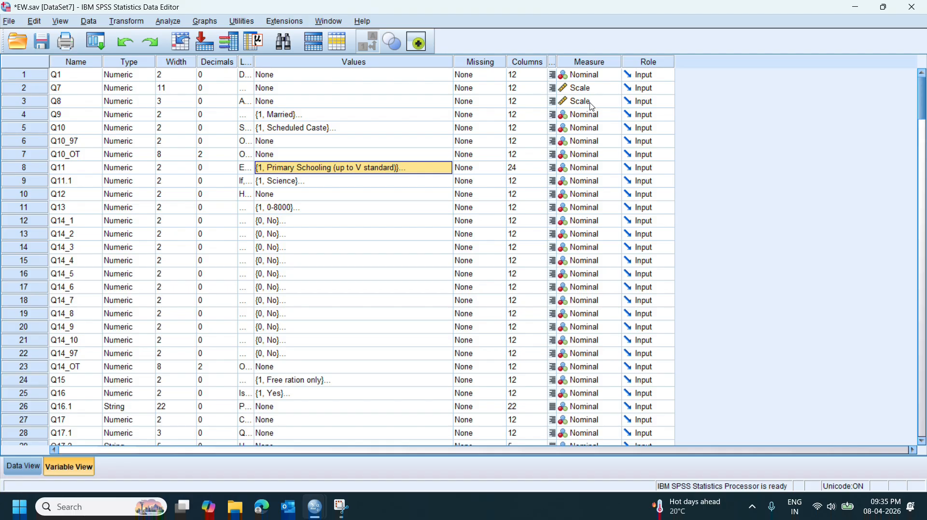
pyautogui.click(617, 118)
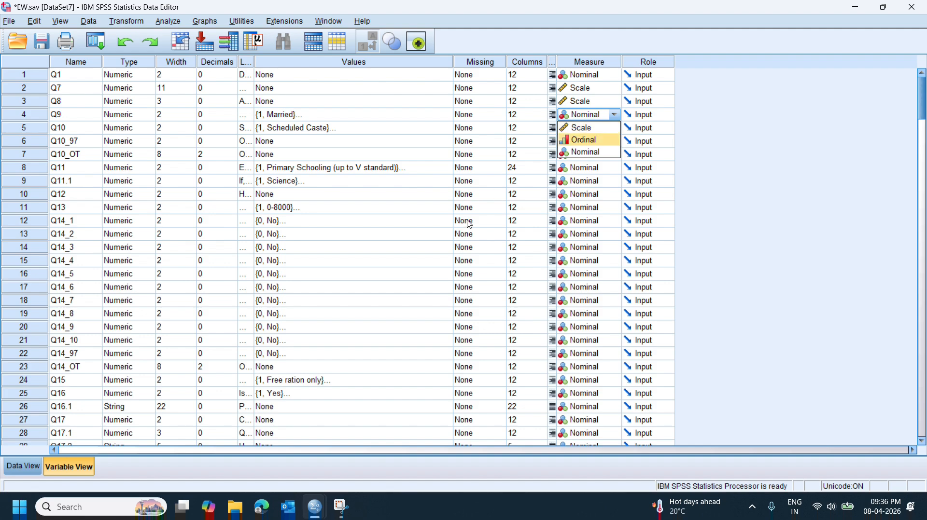
pyautogui.click(594, 186)
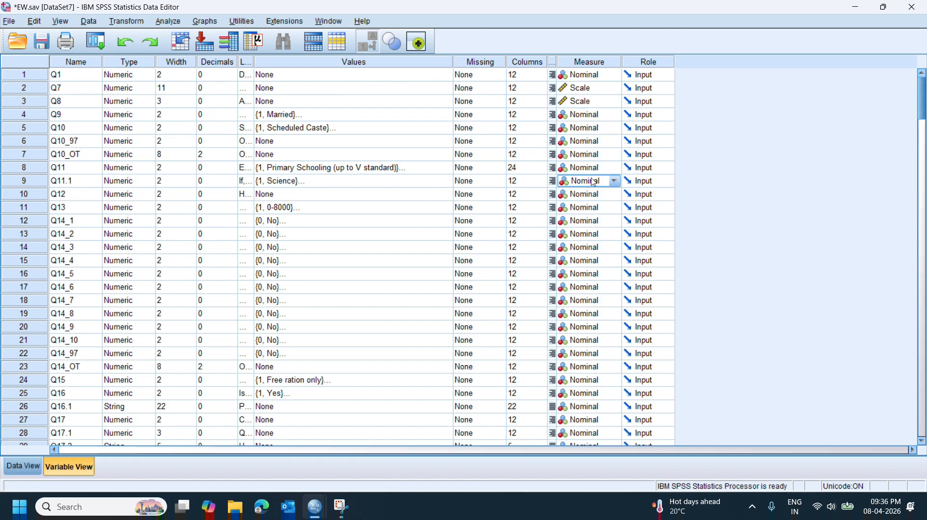
# Return to the case data and compare the Q7 entry of case 8 with that of case 18
pyautogui.click(23, 467)
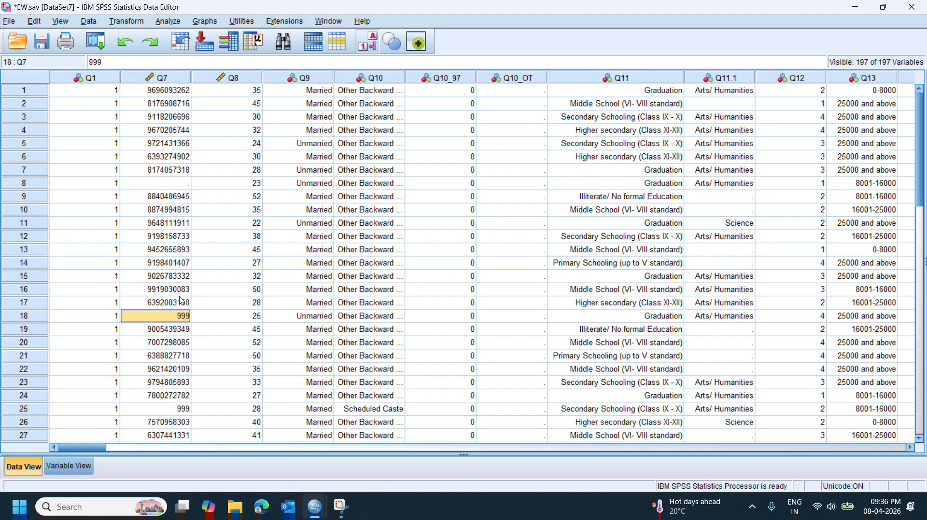
pyautogui.click(180, 188)
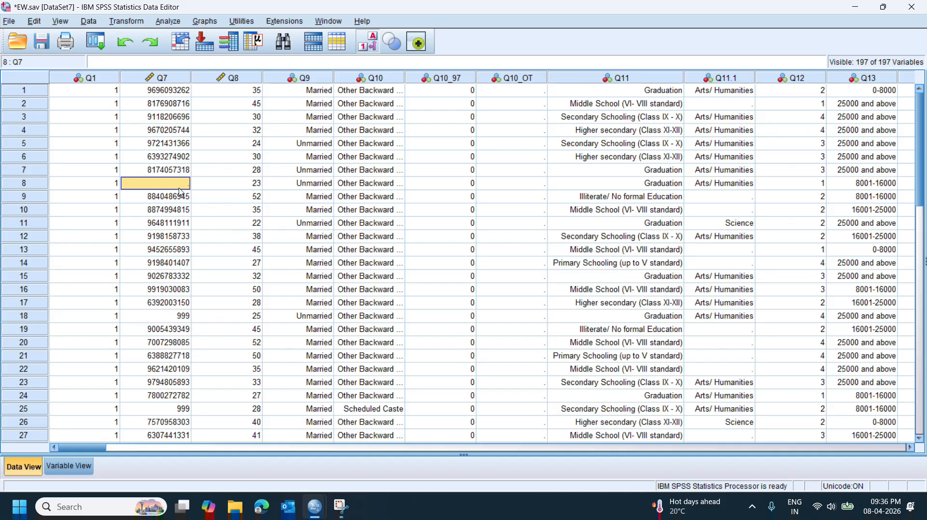
pyautogui.click(174, 318)
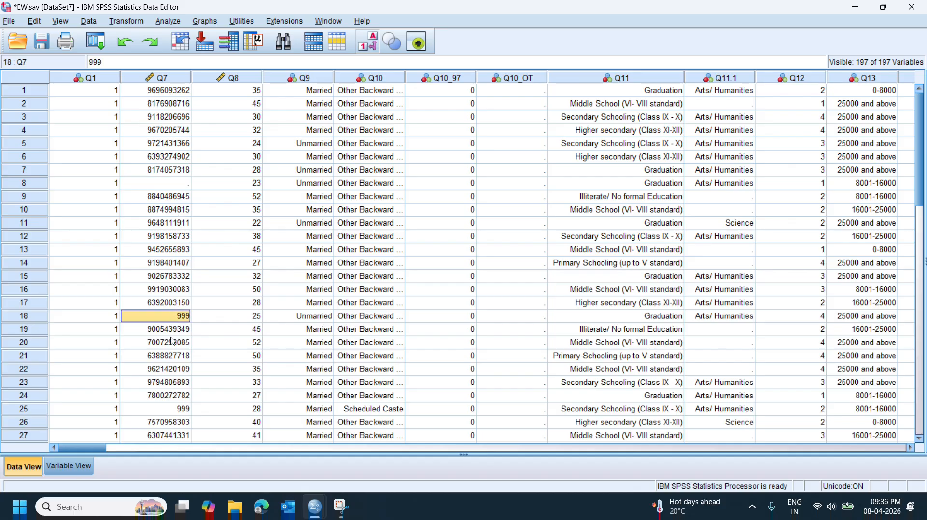
# Look across the values of case 8 from Q7 through Q14_8
pyautogui.click(186, 187)
pyautogui.press('Right')
pyautogui.press('Right')
pyautogui.press('Right')
pyautogui.press('Right')
pyautogui.press('Right')
pyautogui.press('Right')
pyautogui.press('Right')
pyautogui.press('Right')
pyautogui.press('Right')
pyautogui.press('Right')
pyautogui.press('Right')
pyautogui.press('Right')
pyautogui.press('Right')
pyautogui.press('Right')
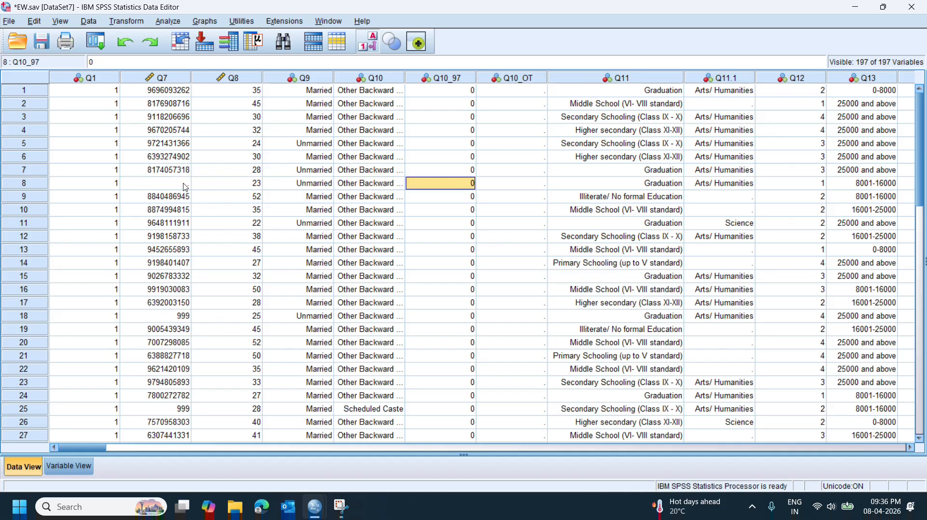
pyautogui.press('Right')
pyautogui.press('Right')
pyautogui.press('Right')
pyautogui.press('Right')
pyautogui.press('Right')
pyautogui.press('Right')
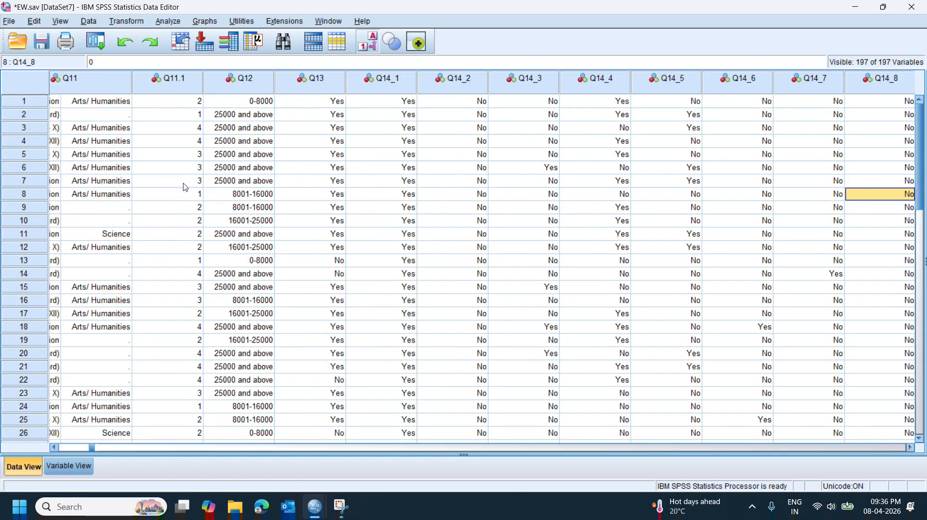